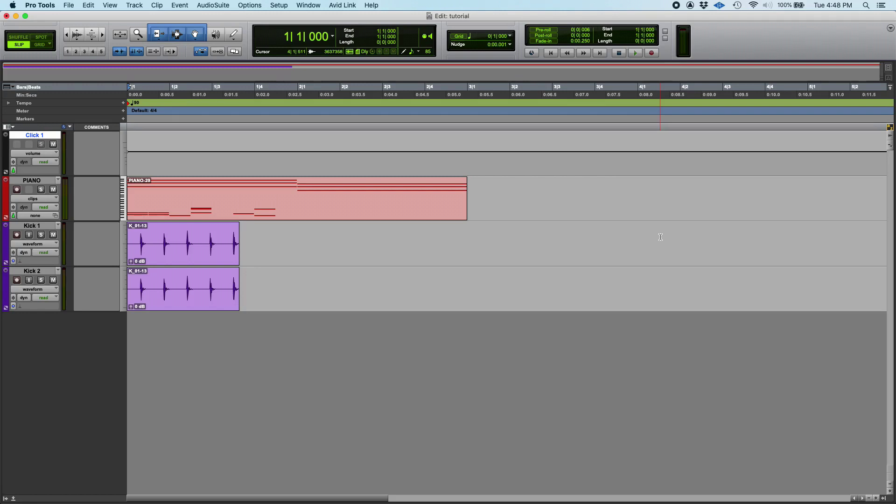
Switch to Grid edit mode and place the edit point at bar 2 (2|1|000)
click(40, 45)
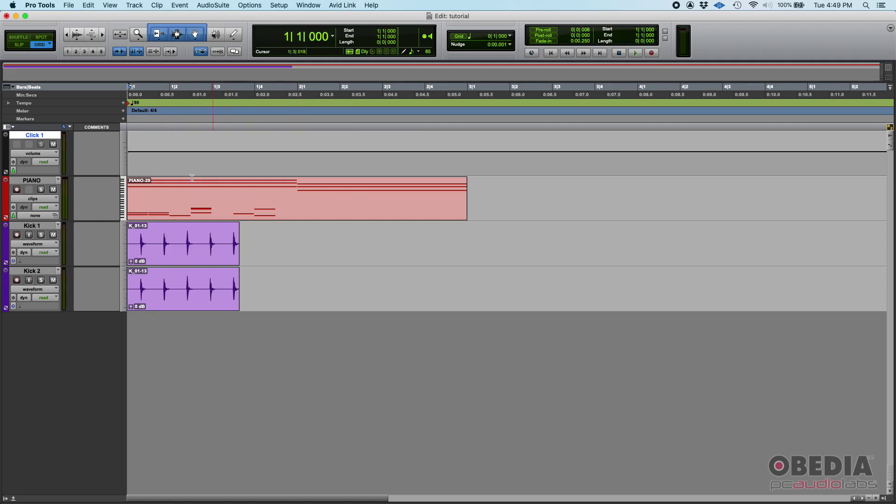
click(298, 87)
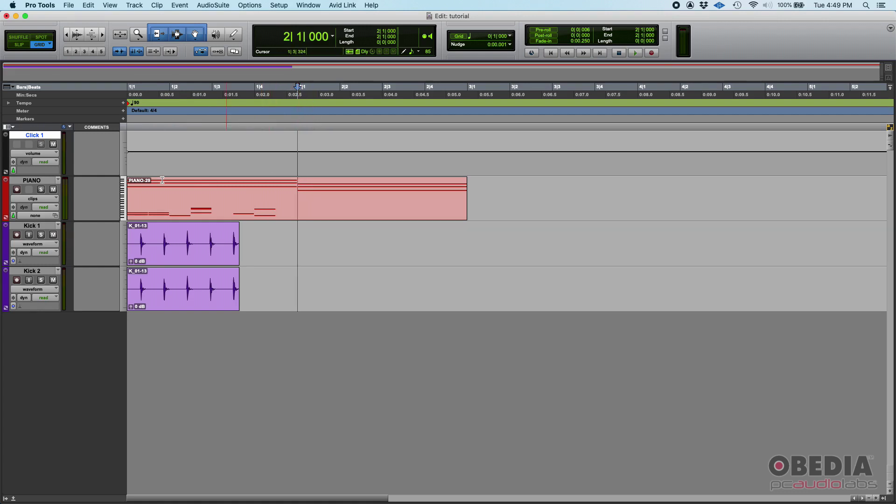
Split the PIANO MIDI clip into two pieces at 2|1|000
drag(468, 189, 128, 193)
drag(469, 197, 125, 194)
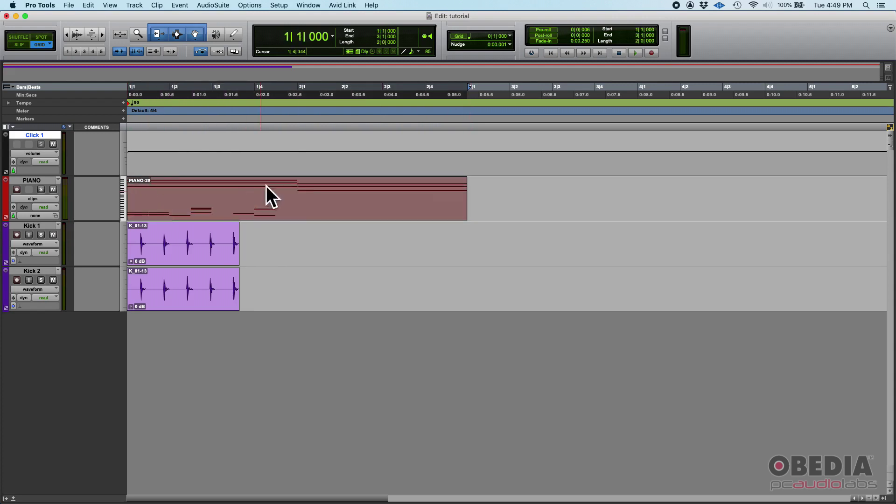
click(294, 184)
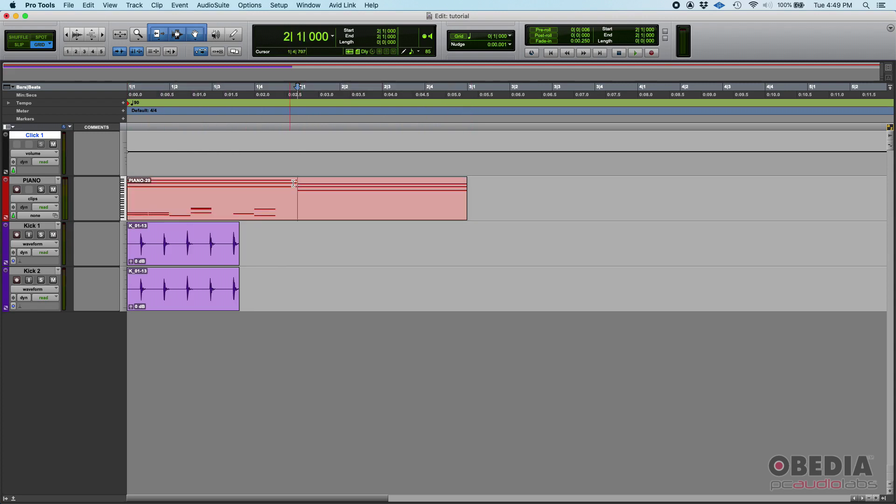
key(super+e)
click(181, 5)
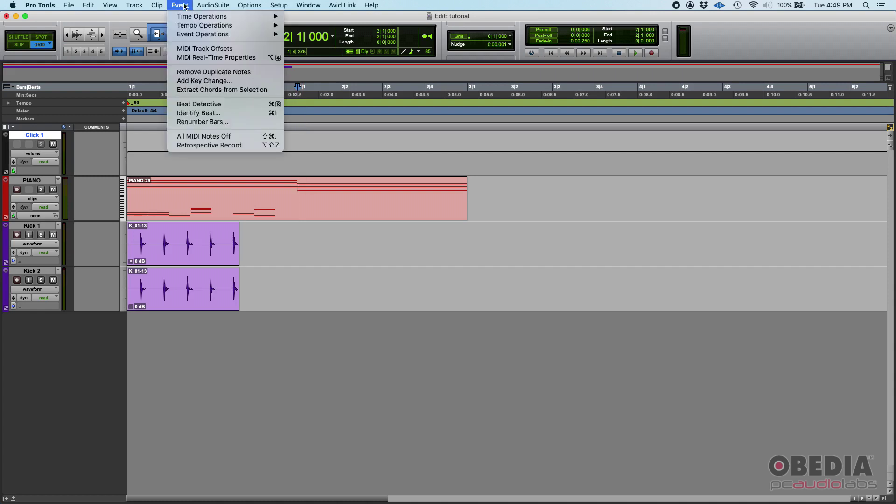
Bring up Event > Time Operations > Insert Time starting at 2|1|000, moved aside
mouse_move(193, 17)
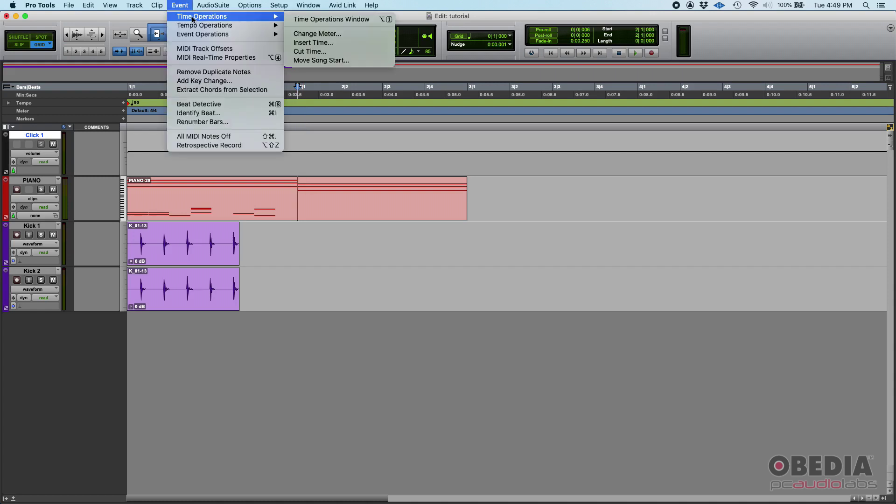
click(320, 46)
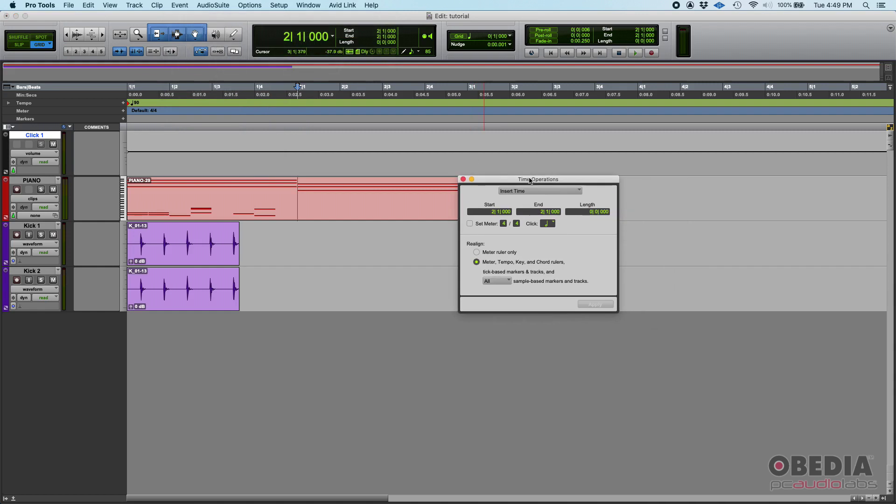
drag(530, 180, 570, 172)
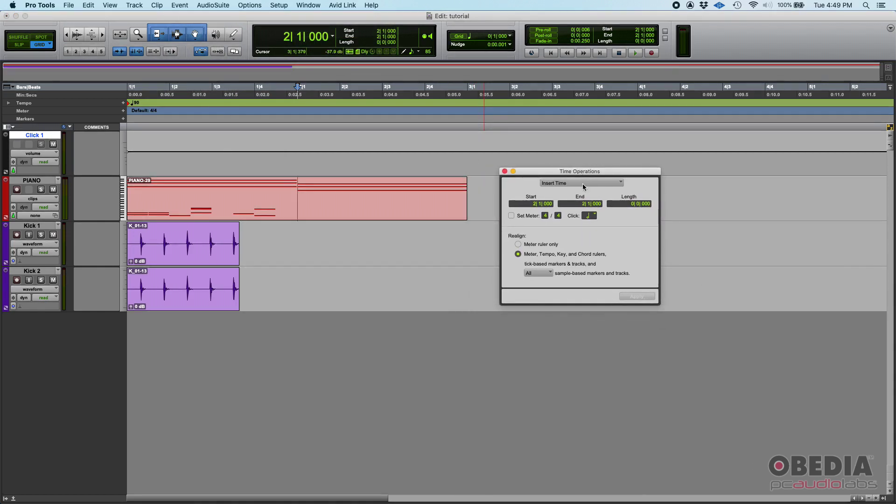
Insert a 2-bar length at bar 2 with all rulers and tracks realigned
click(630, 204)
text(2)
key(Return)
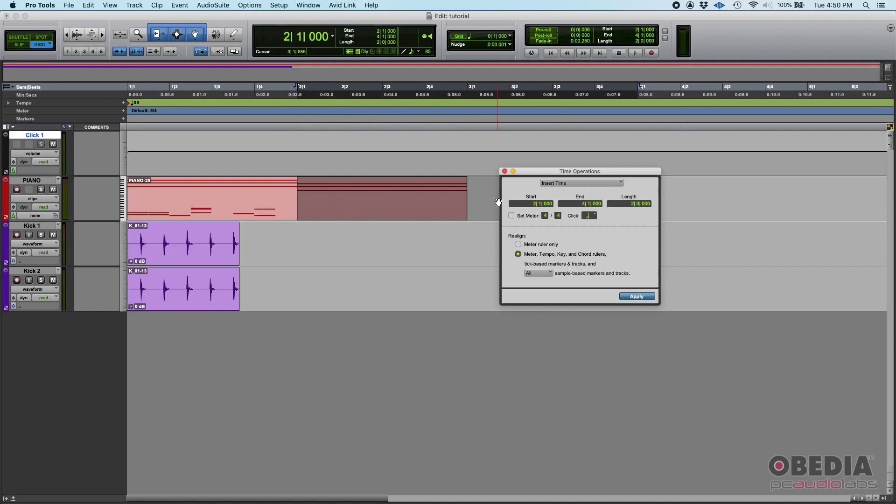
click(519, 245)
click(518, 255)
click(637, 297)
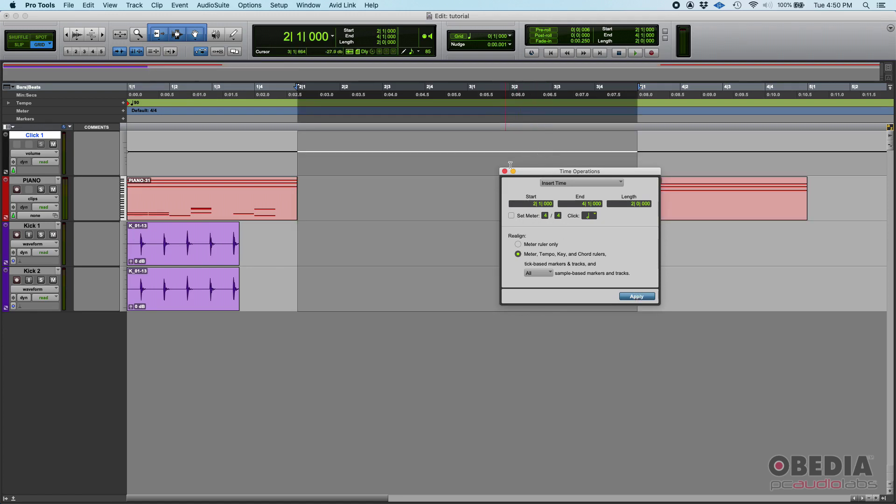
Close Time Operations and select the empty bars 2–4 on the PIANO track
click(545, 169)
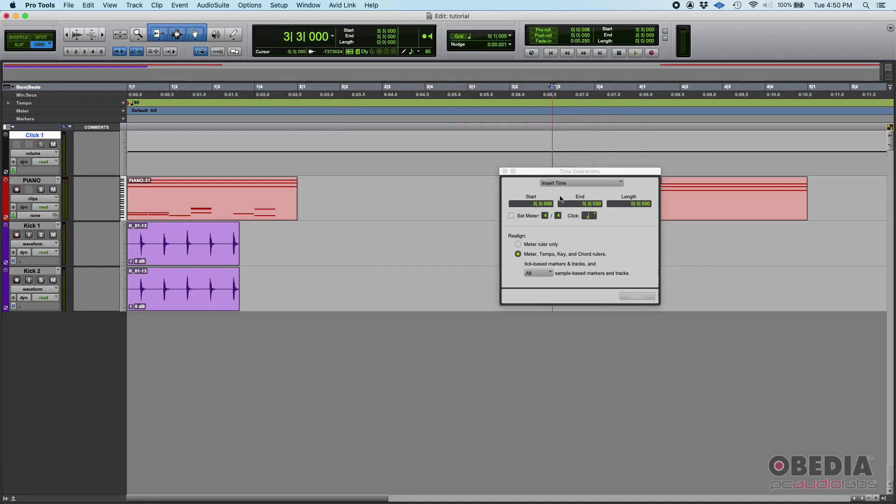
click(504, 172)
drag(294, 184, 810, 196)
click(629, 192)
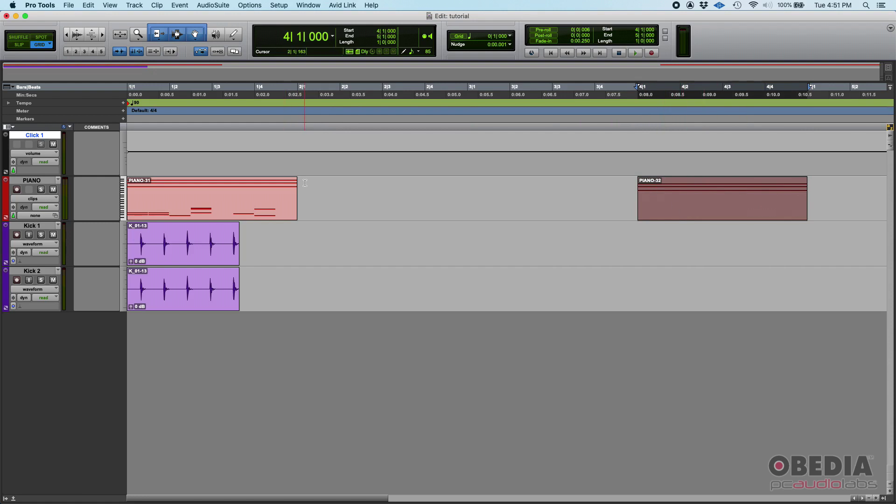
Undo Insert Time and return the edit point to bar 2 on PIANO
click(161, 5)
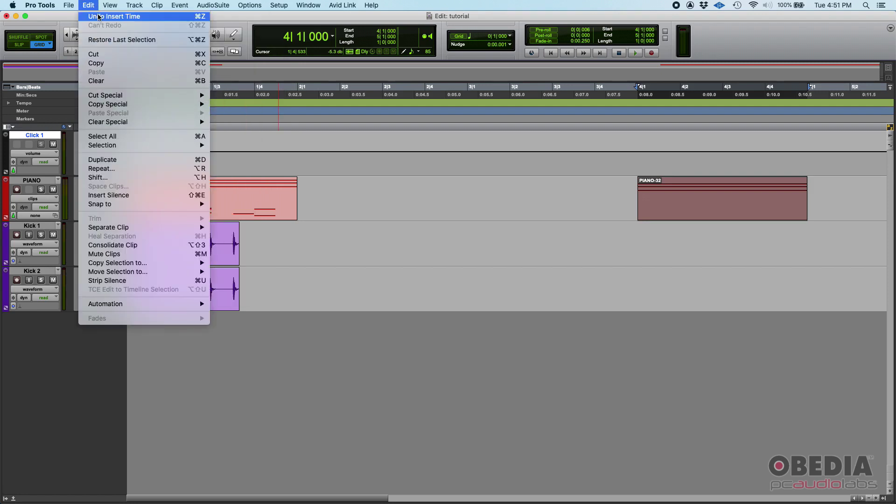
click(100, 17)
click(311, 147)
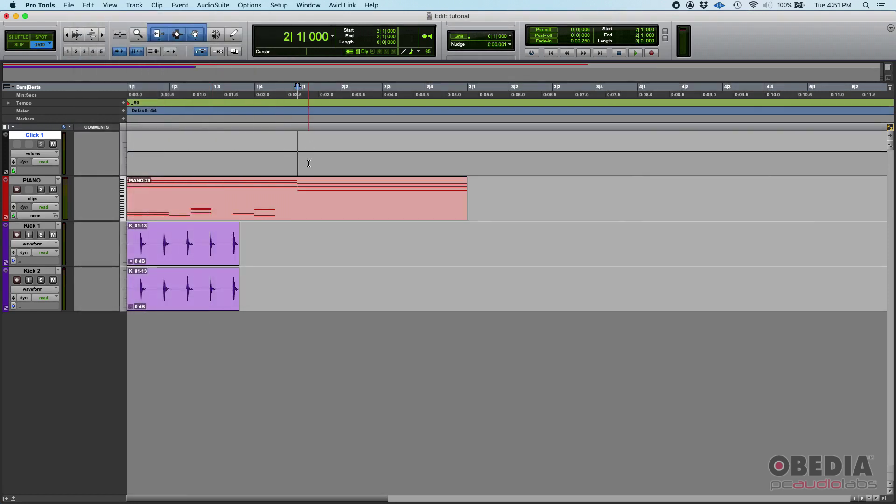
click(170, 187)
click(297, 186)
Insert 3 bars of time at bar 2 via Insert Time, then close the window
click(179, 5)
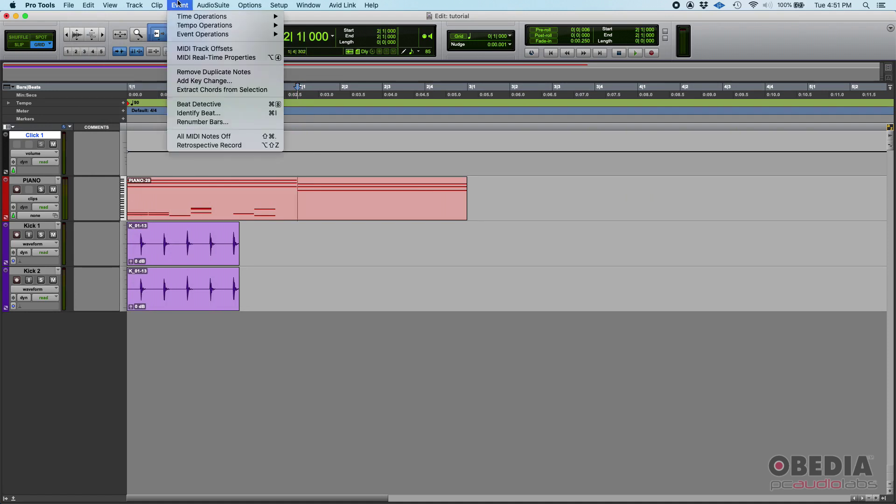
mouse_move(224, 18)
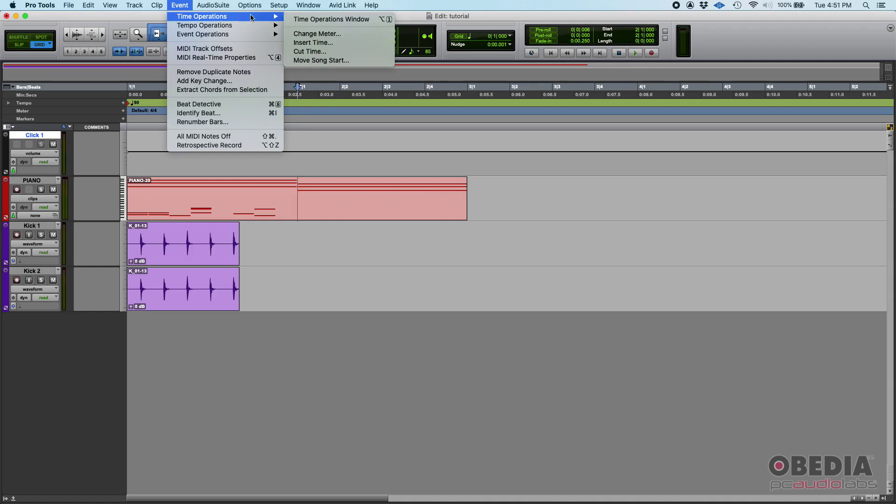
click(325, 45)
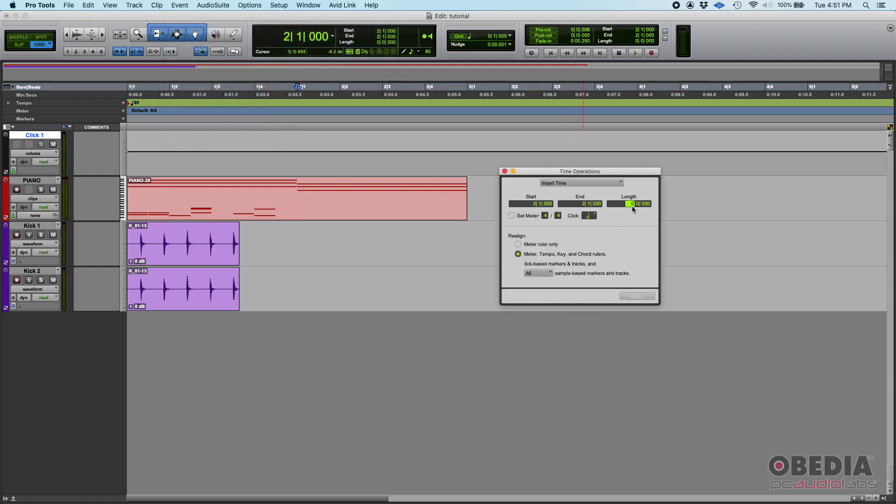
text(3)
key(Return)
click(635, 297)
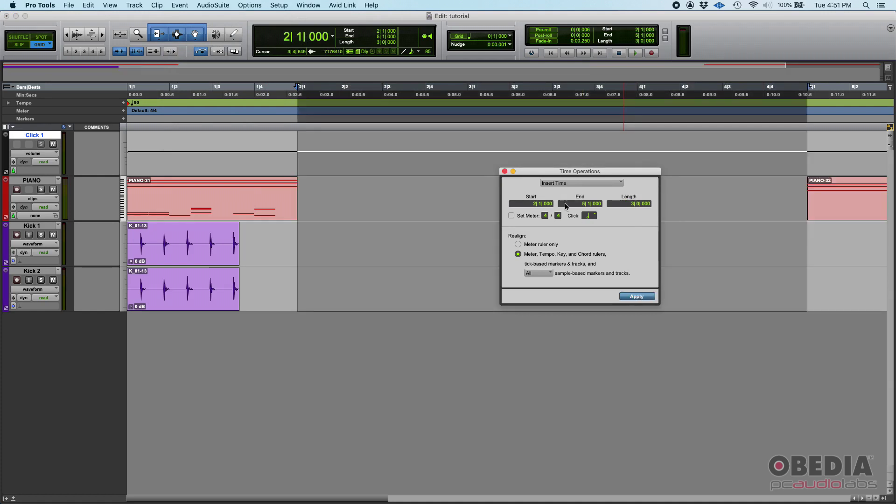
click(504, 172)
Select the empty gap between PIANO-31 and PIANO-32 on the PIANO track
click(314, 183)
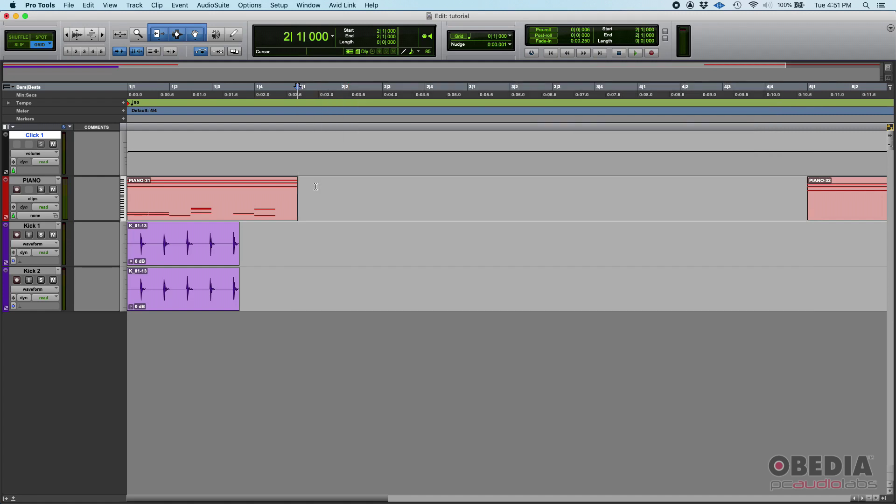
drag(314, 183, 802, 182)
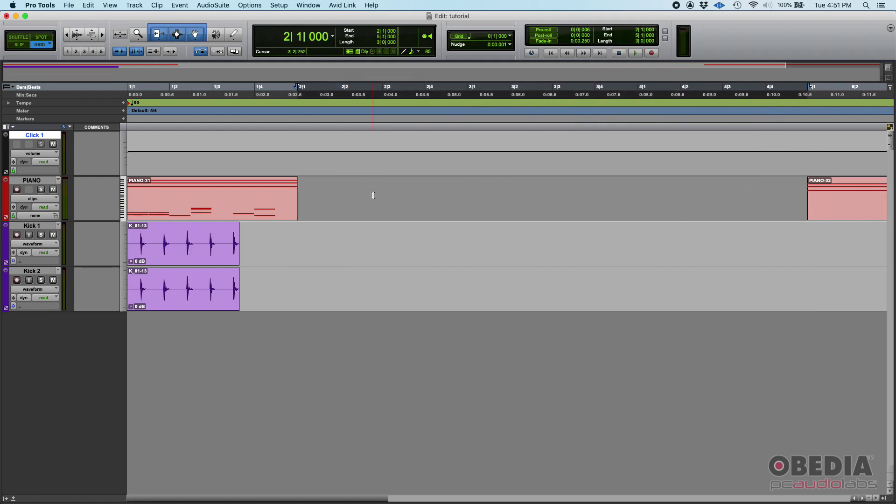
click(346, 190)
drag(301, 189, 815, 197)
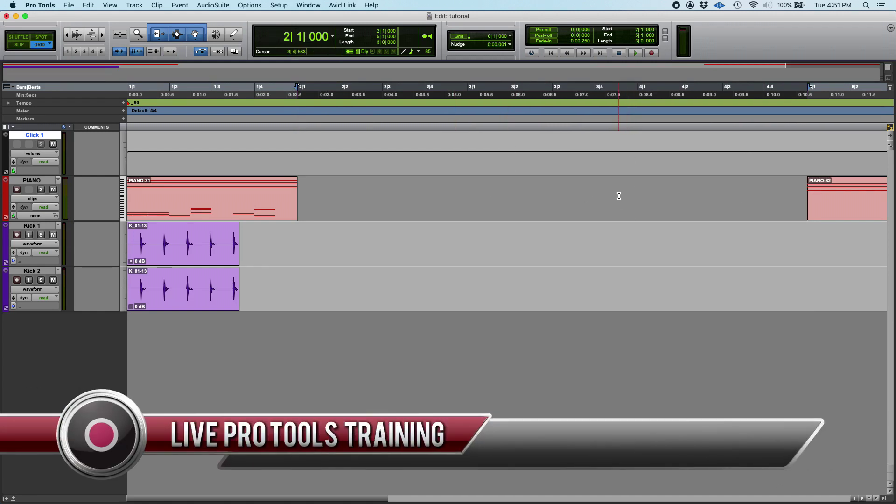
click(616, 194)
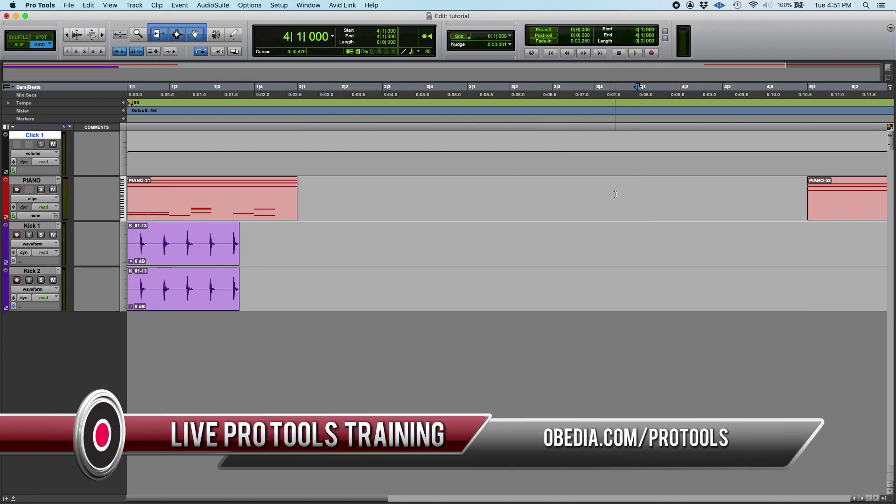